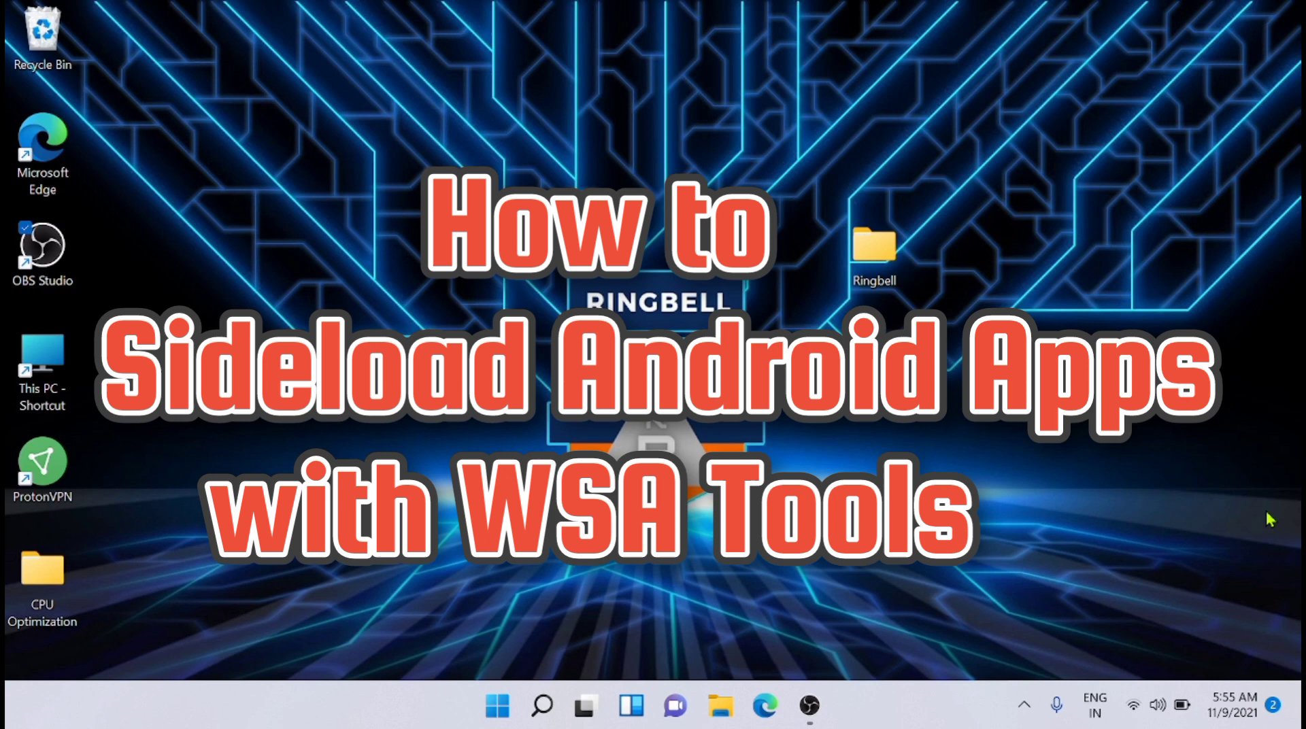
Open the Windows Search panel with an empty search box using Win+S.
key(super+s)
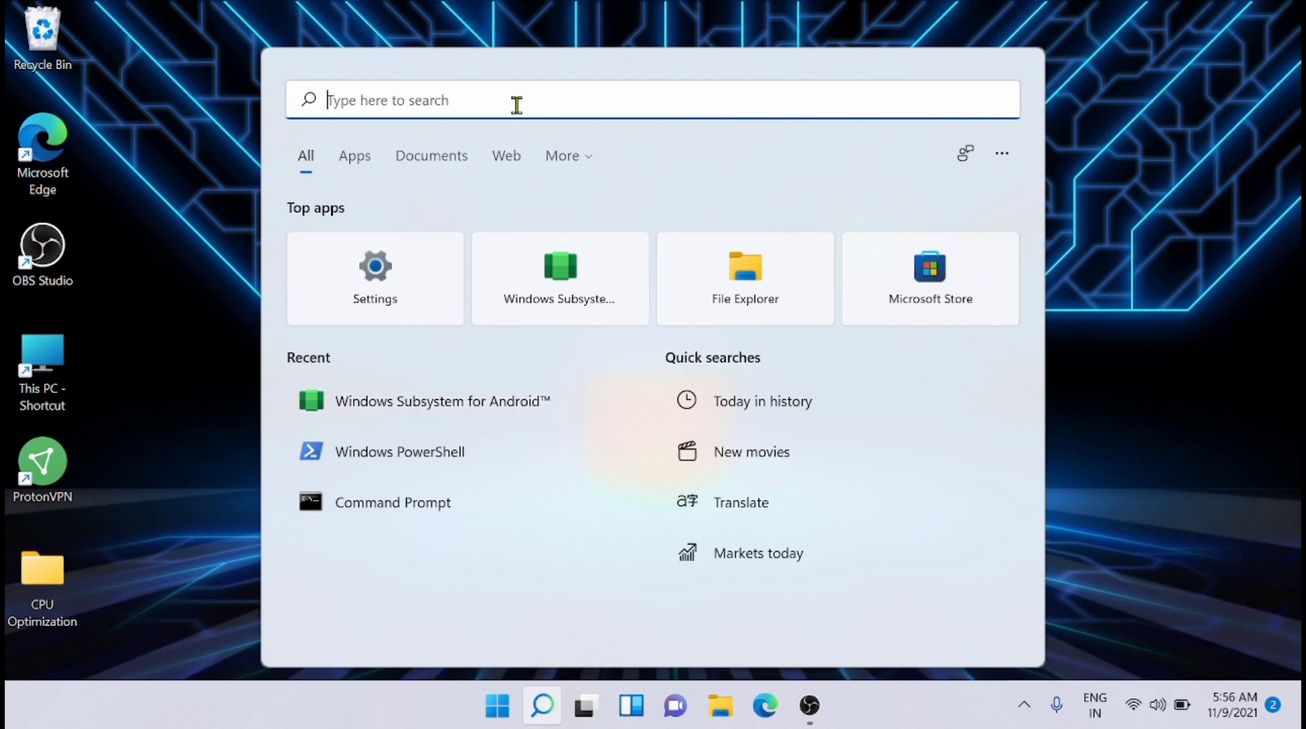
Dismiss the Windows Search panel to reach the WSATools Store web page.
key(Escape)
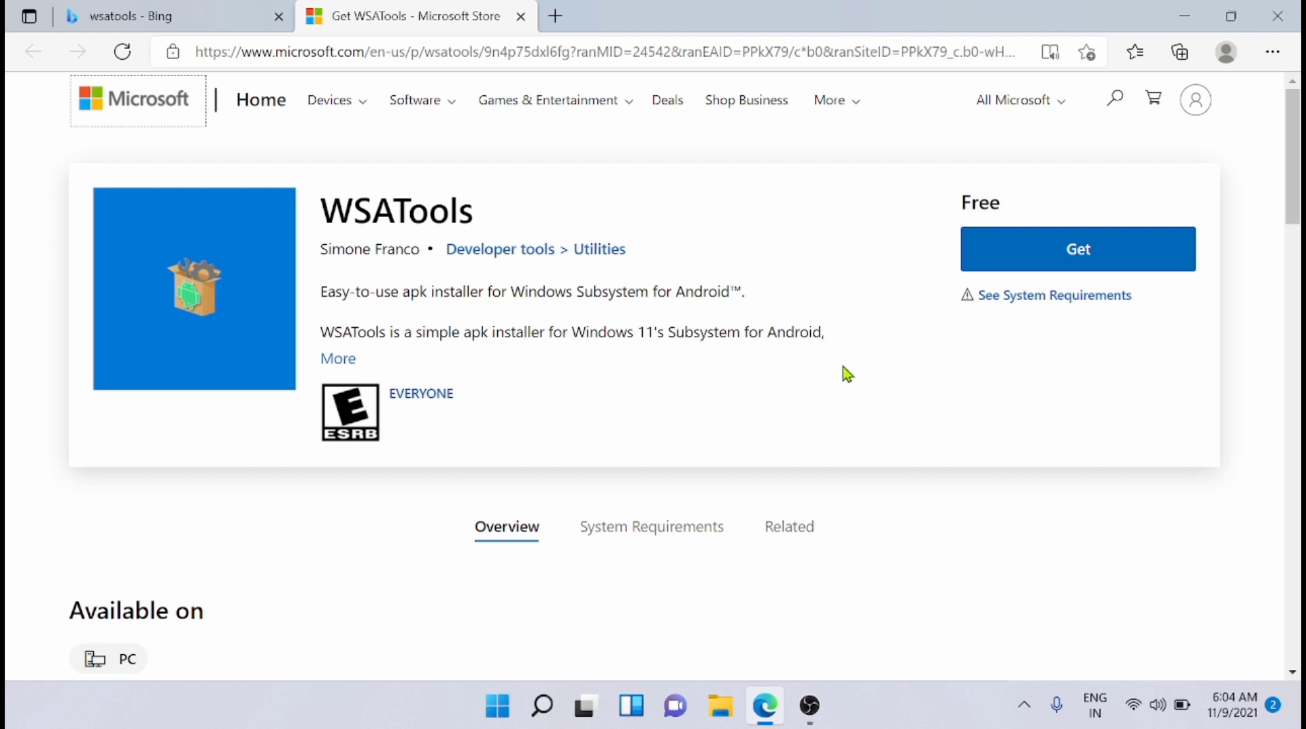
click(1018, 246)
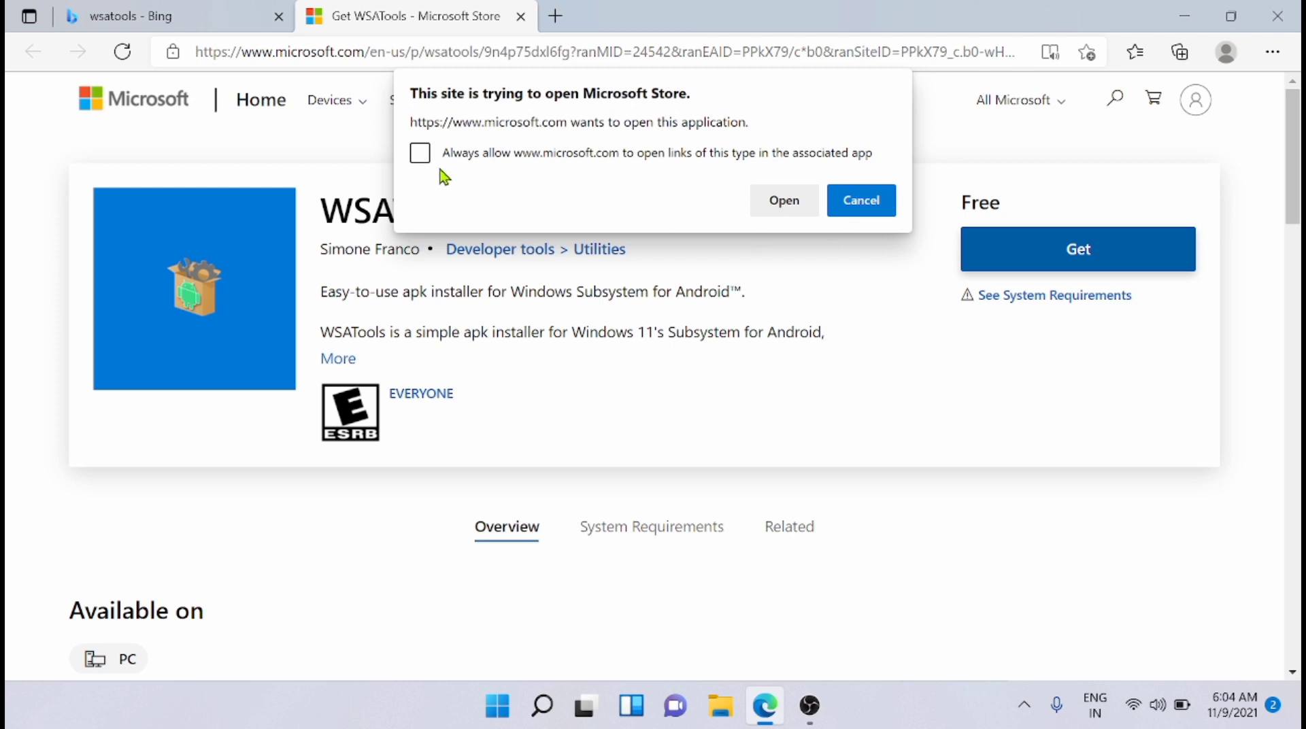
click(422, 156)
click(786, 209)
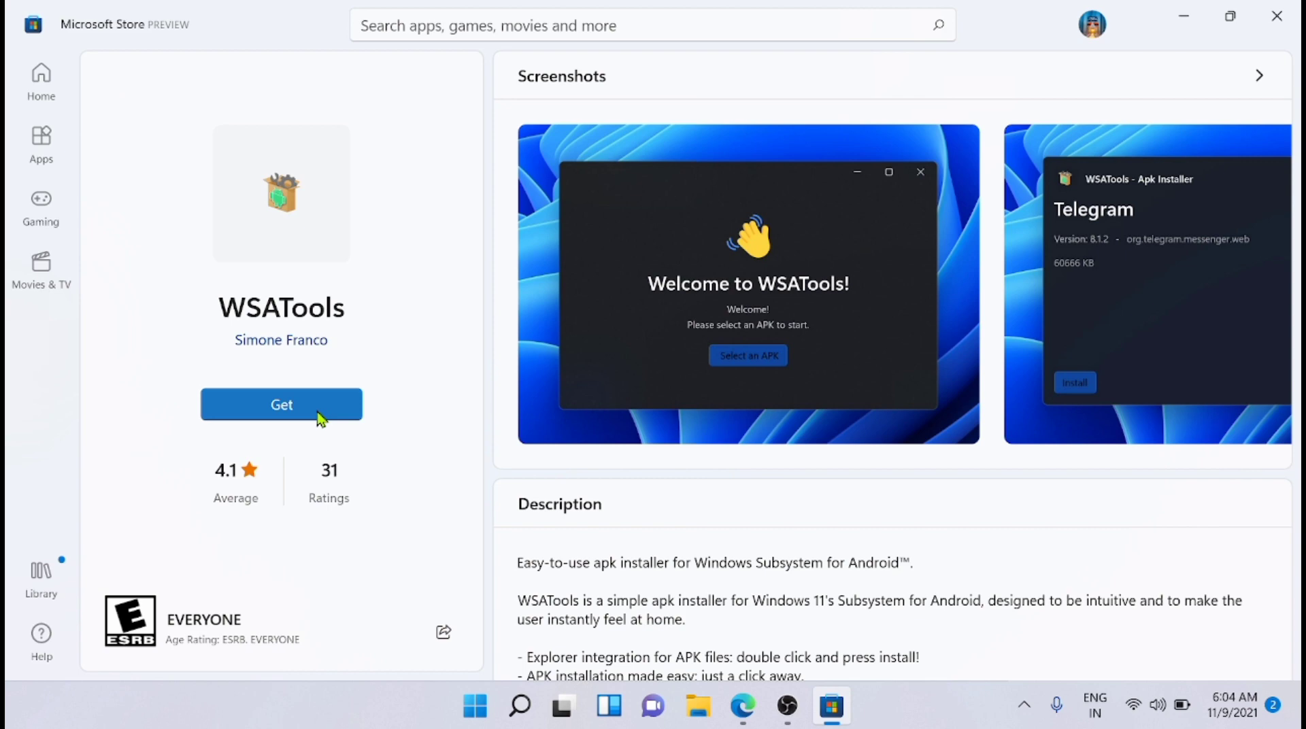
Install WSATools (43.76 MB) from its Microsoft Store listing.
click(320, 416)
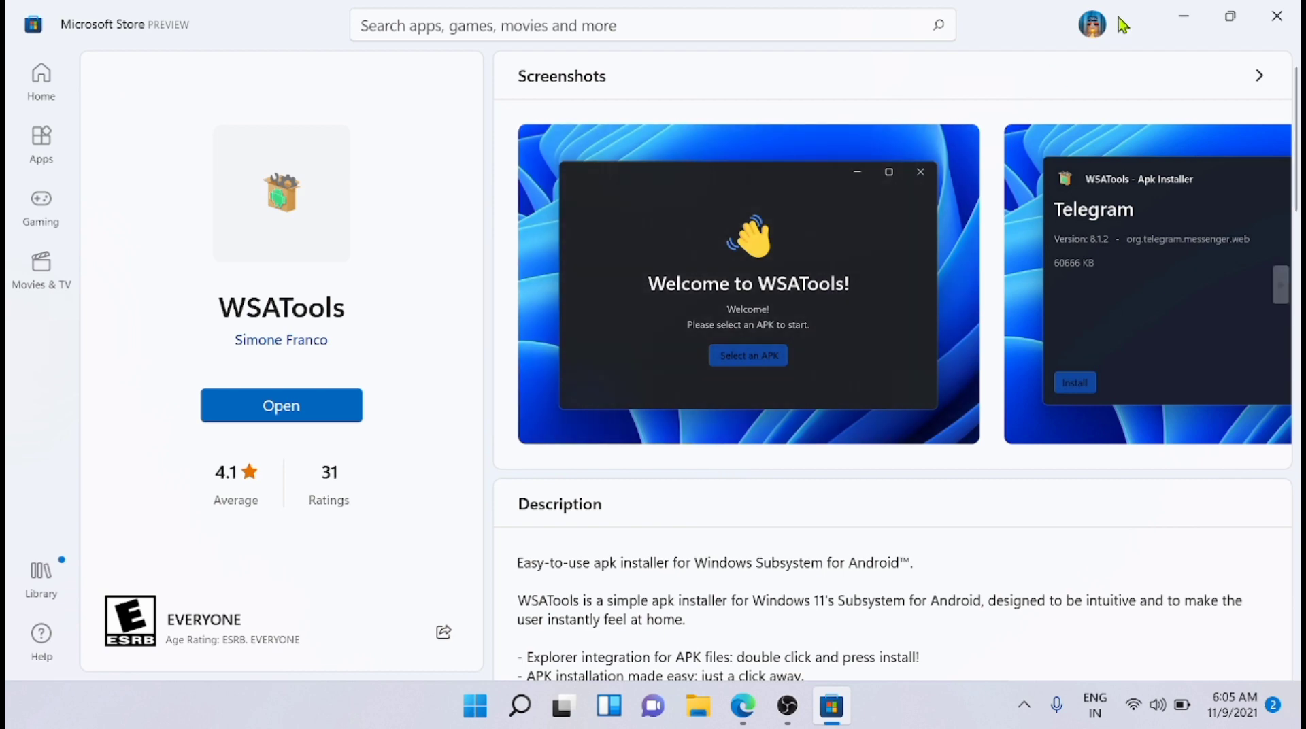
Minimize Store and Edge, then launch Windows Subsystem for Android Settings from Start search.
click(1182, 15)
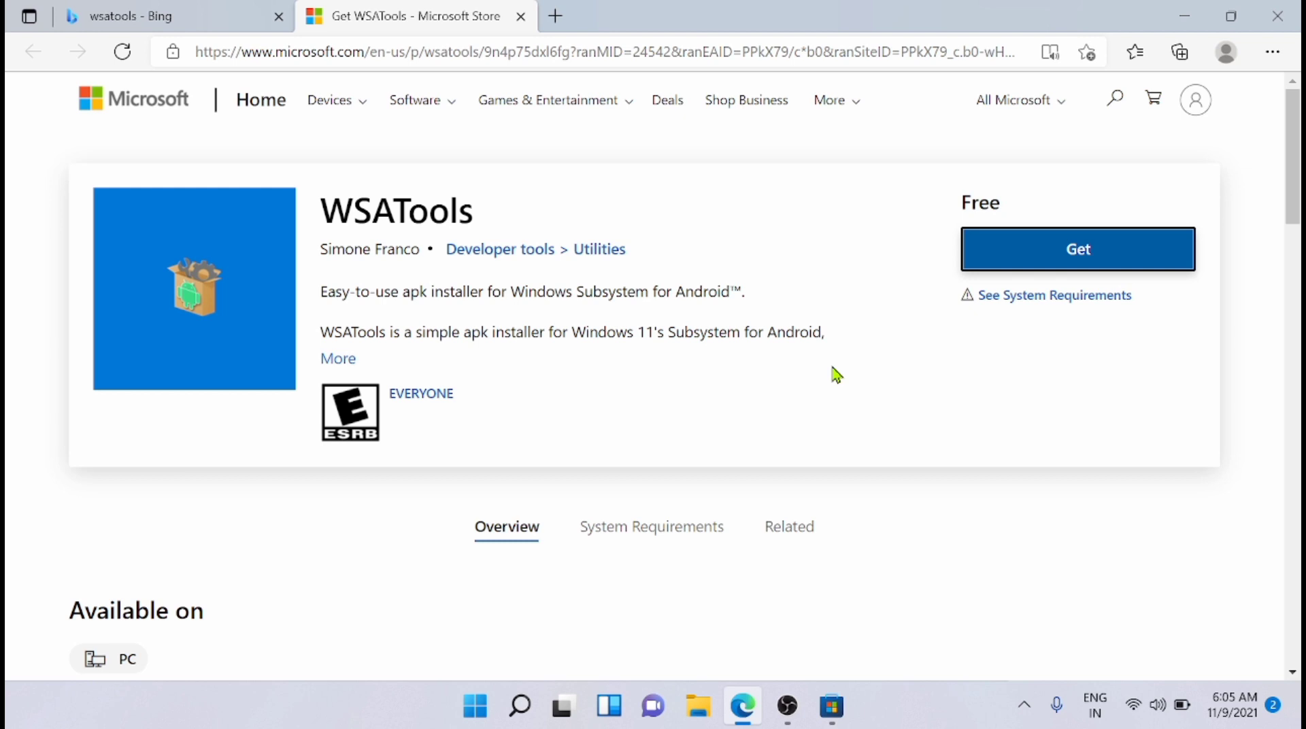
click(1187, 20)
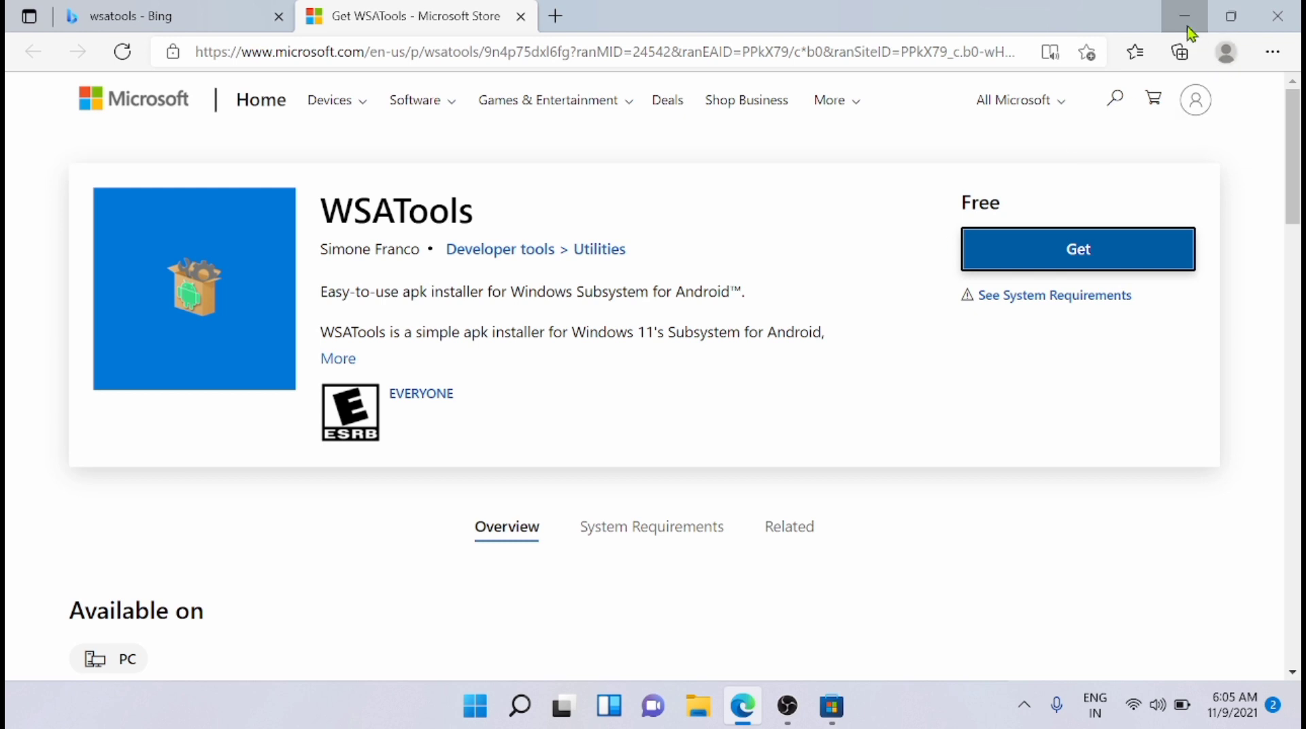
click(476, 708)
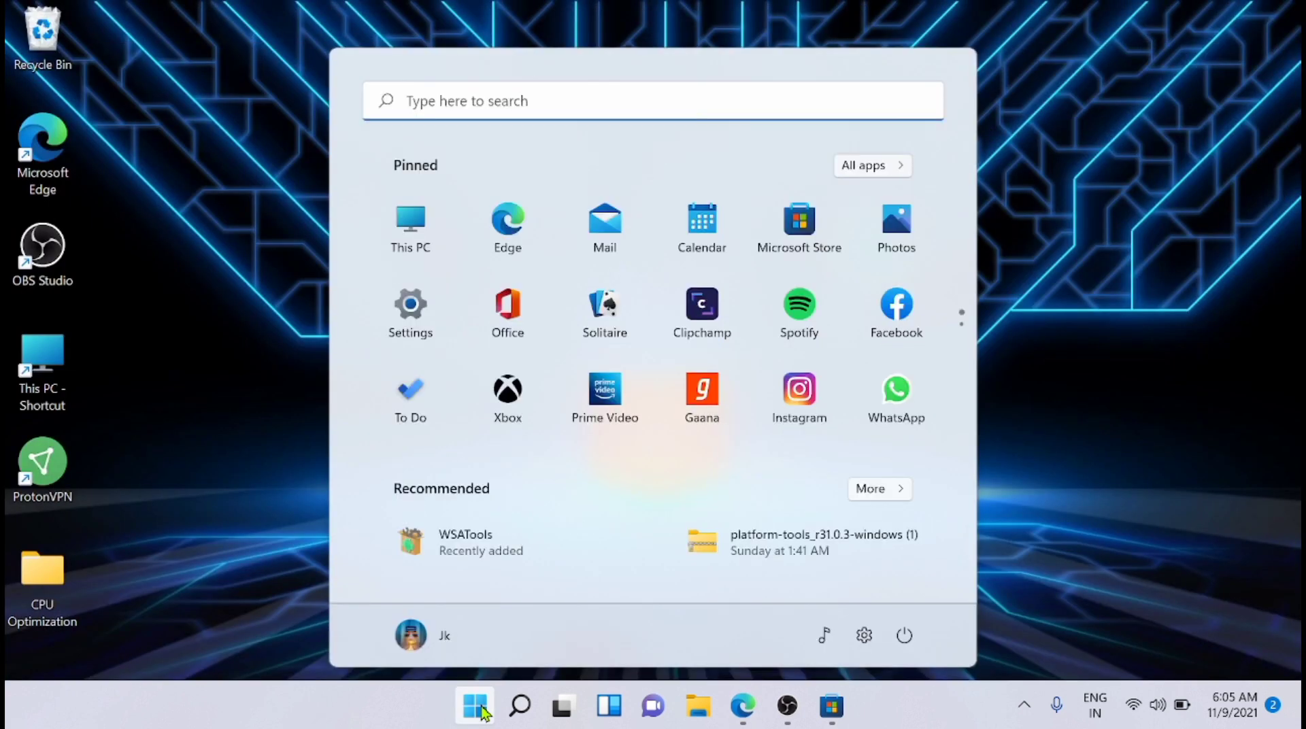
click(568, 105)
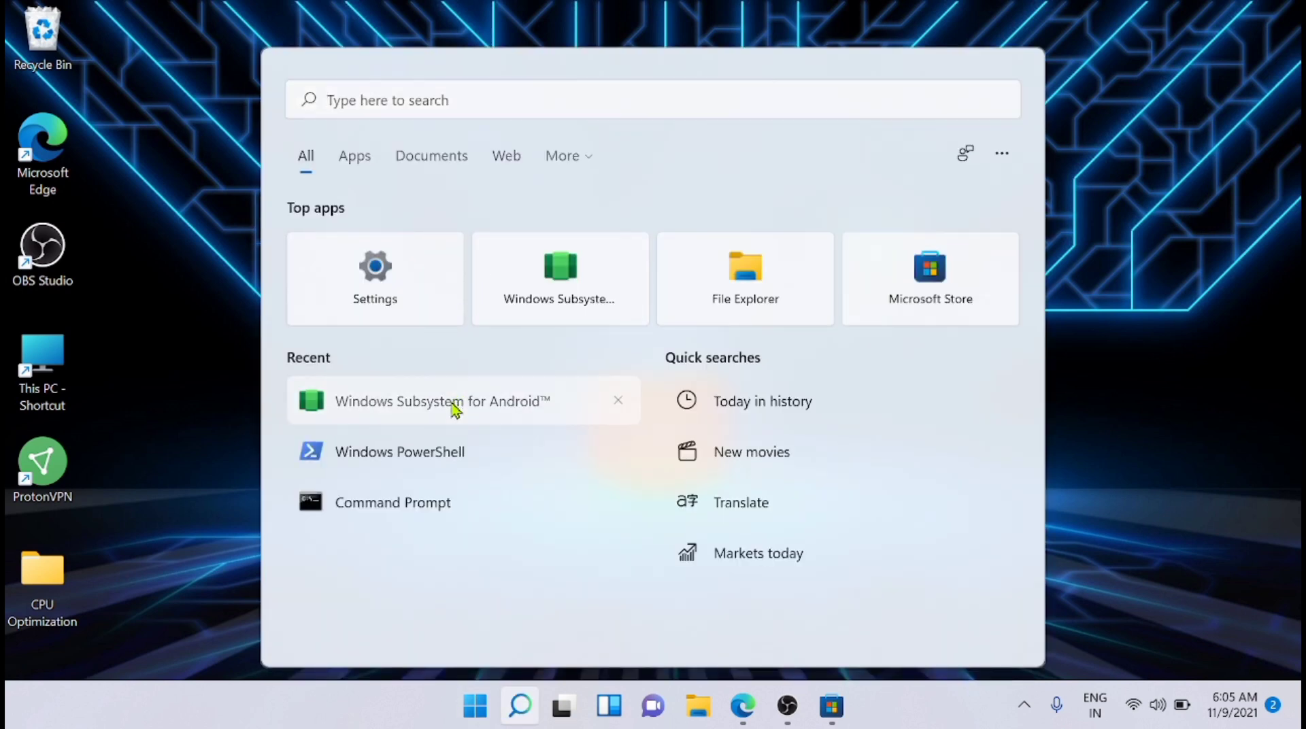
click(453, 403)
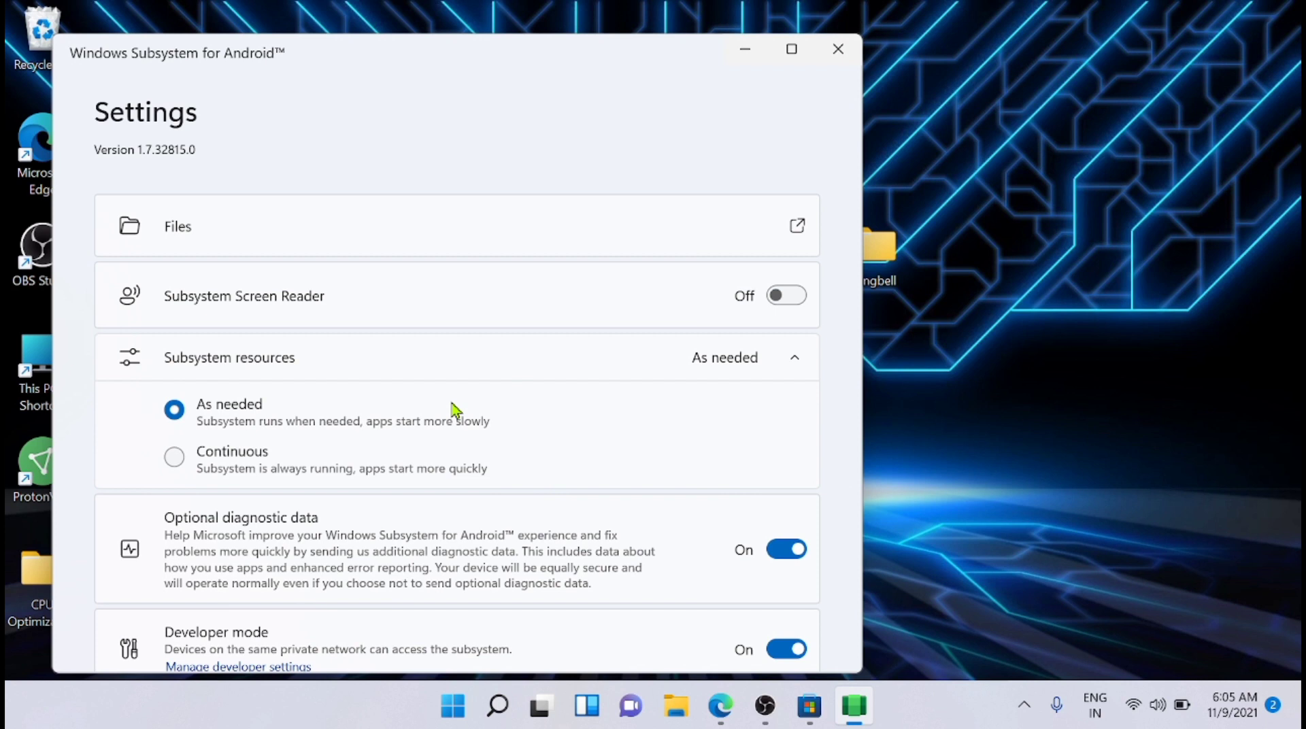
Turn optional diagnostic data off, re-toggle Developer mode on, then close the subsystem's Starting window.
click(802, 552)
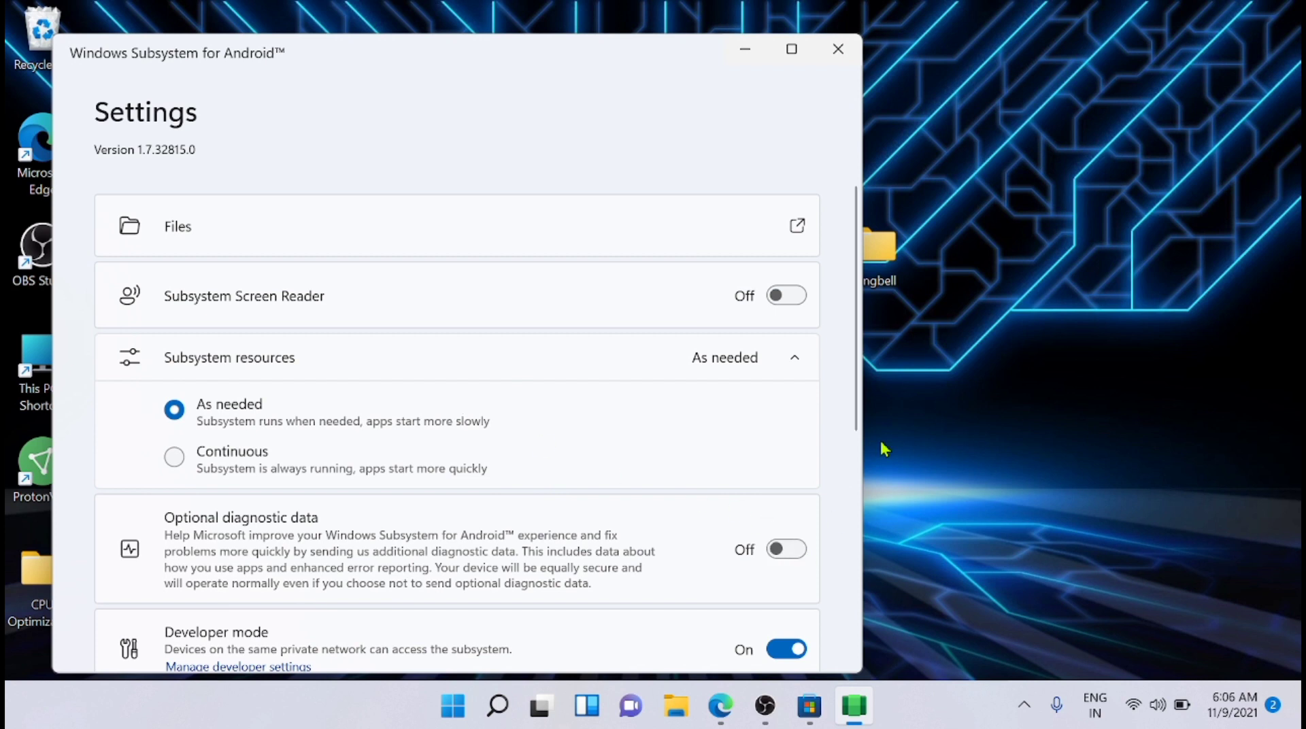
drag(855, 407, 855, 507)
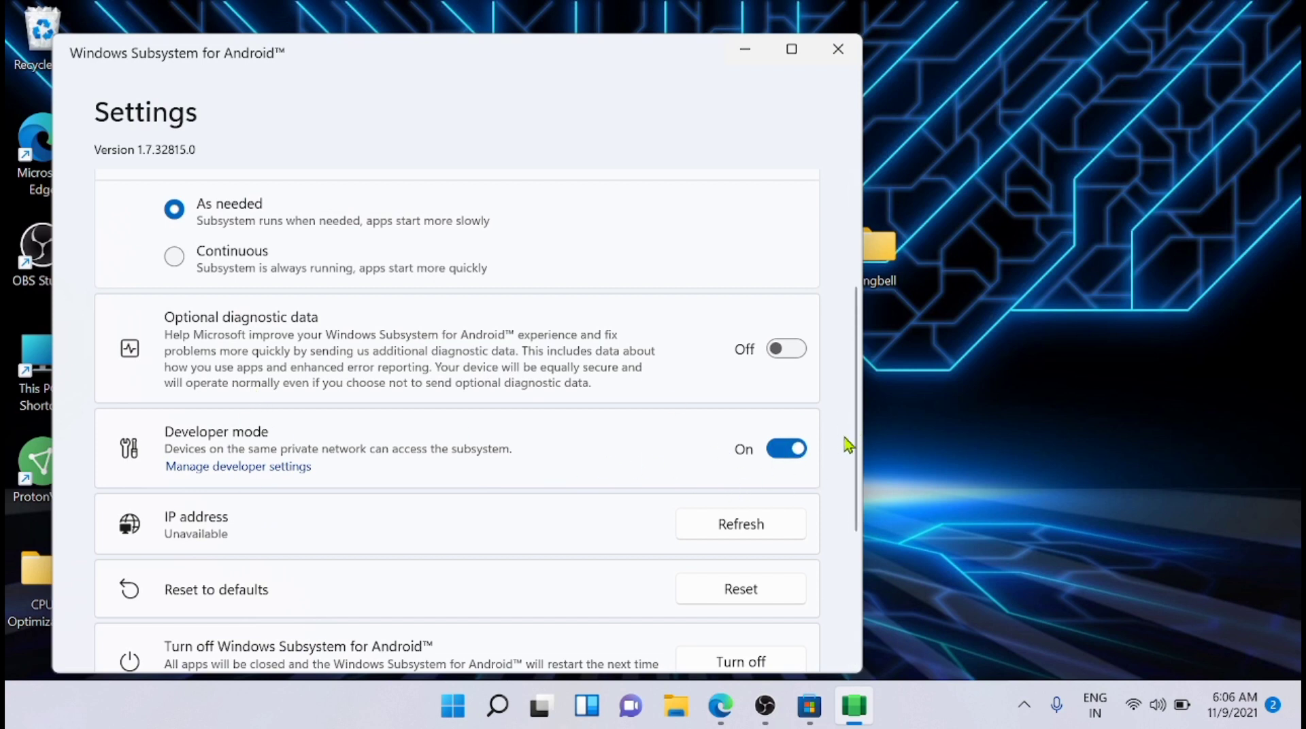
click(796, 449)
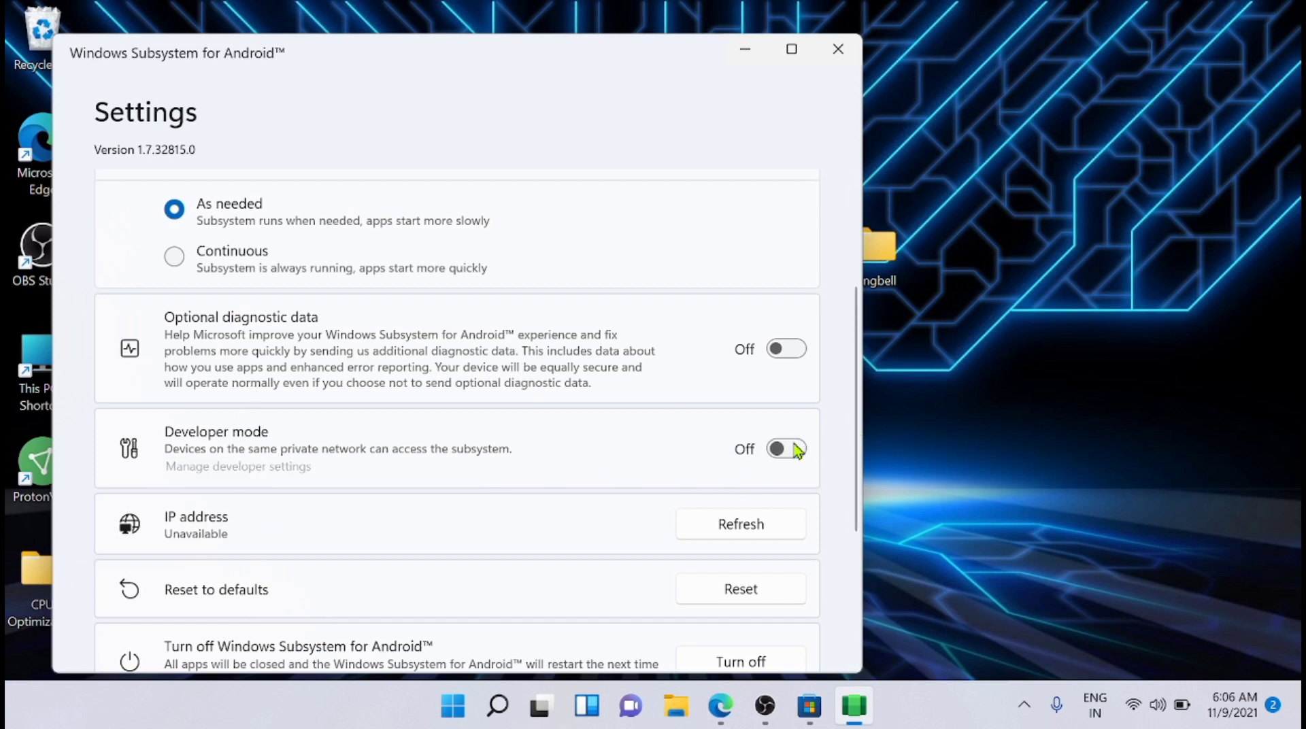
click(796, 448)
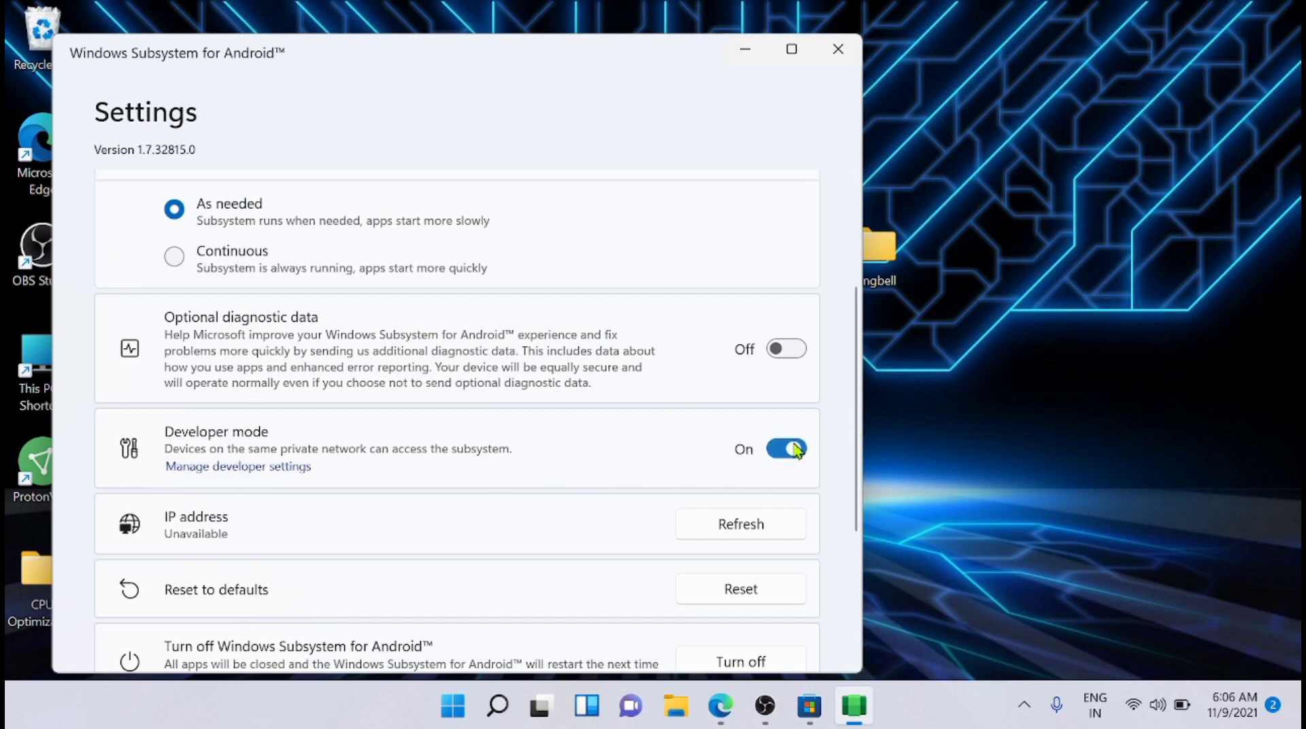
click(259, 468)
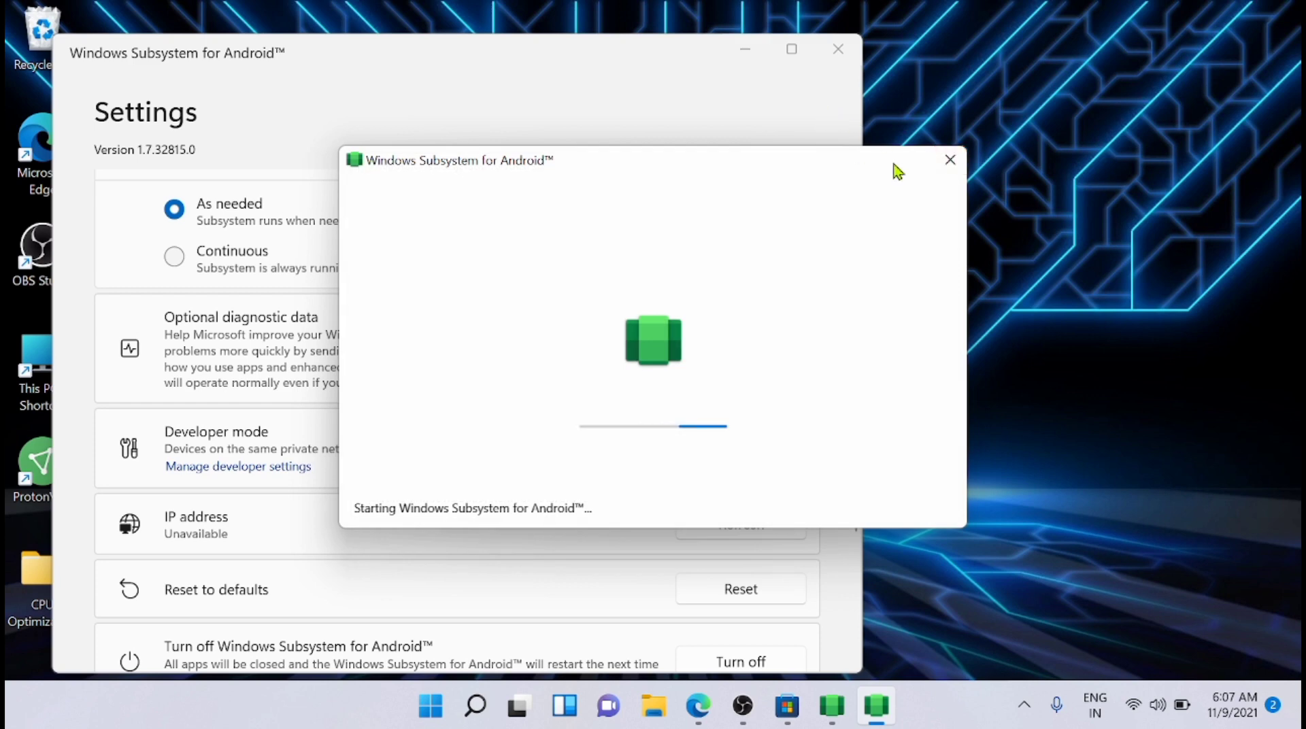
click(949, 160)
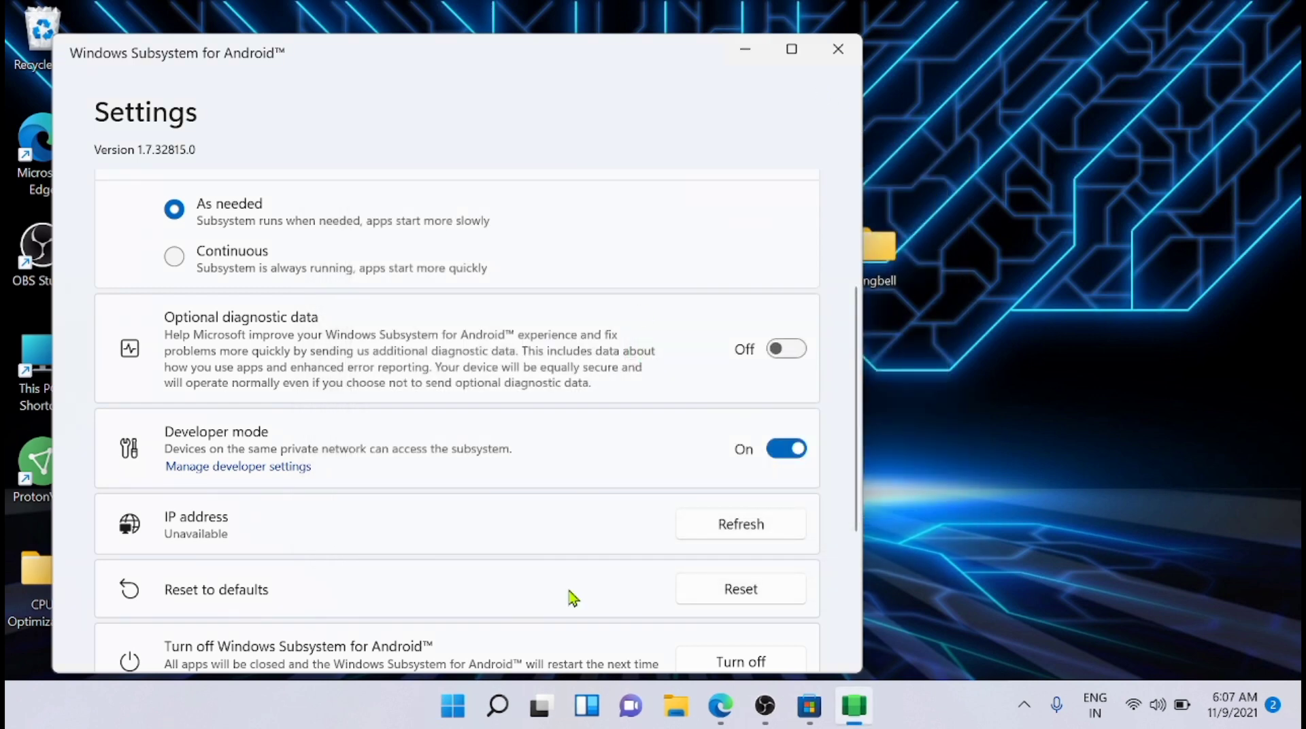
Launch WSATools via 'wsa' search, choose Select an APK, and install the missing ADB.
click(490, 709)
text(wsa)
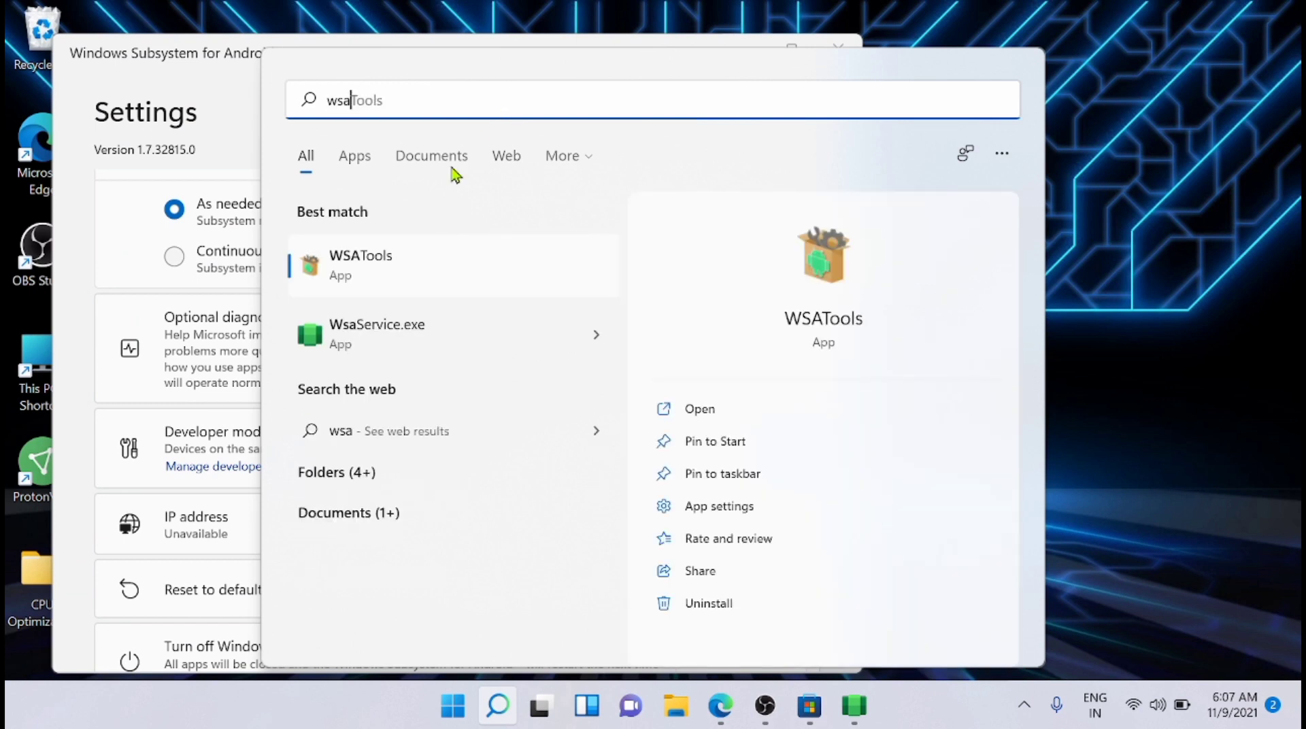
click(431, 271)
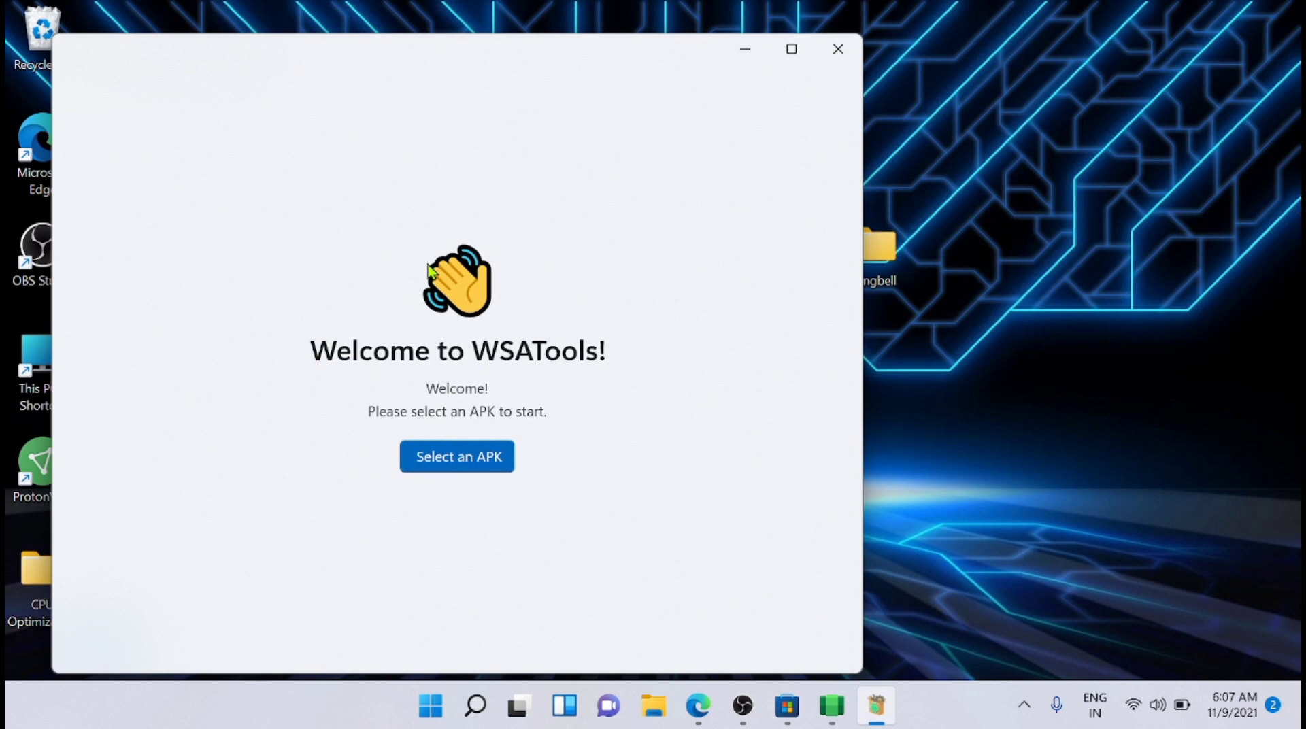
click(439, 460)
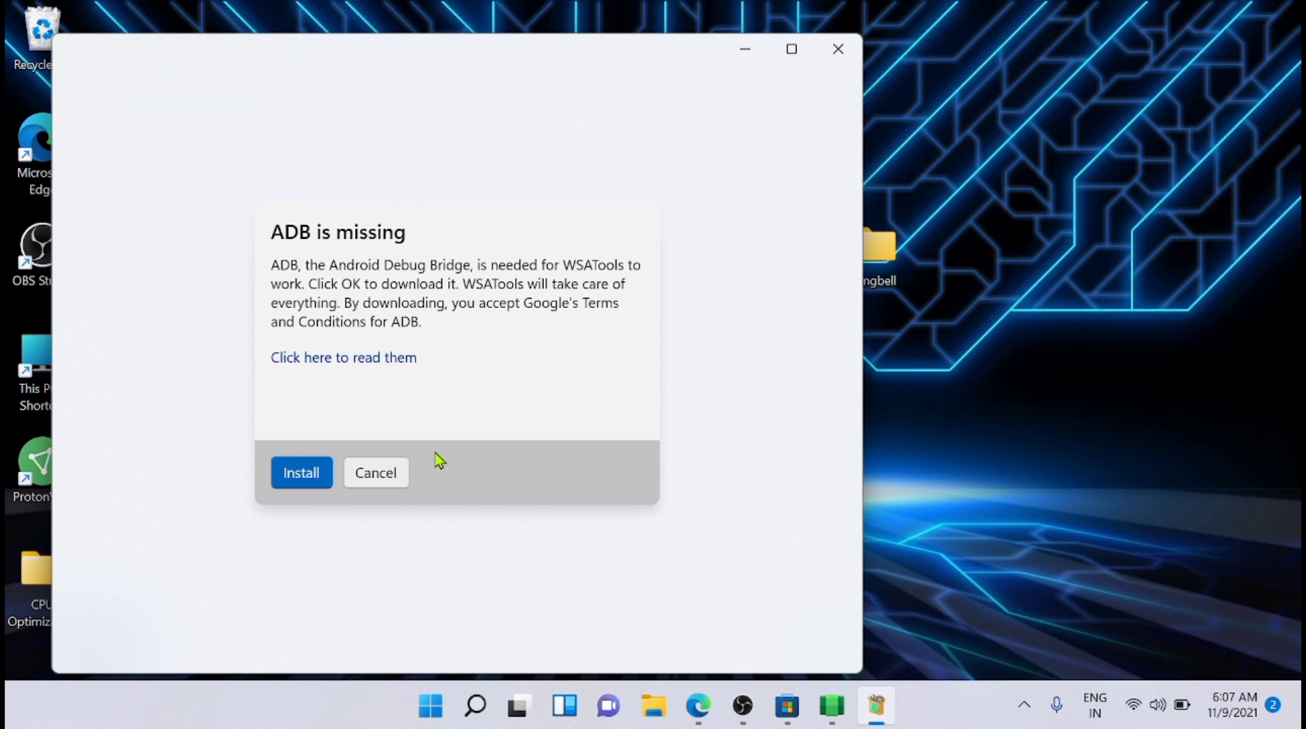
click(286, 486)
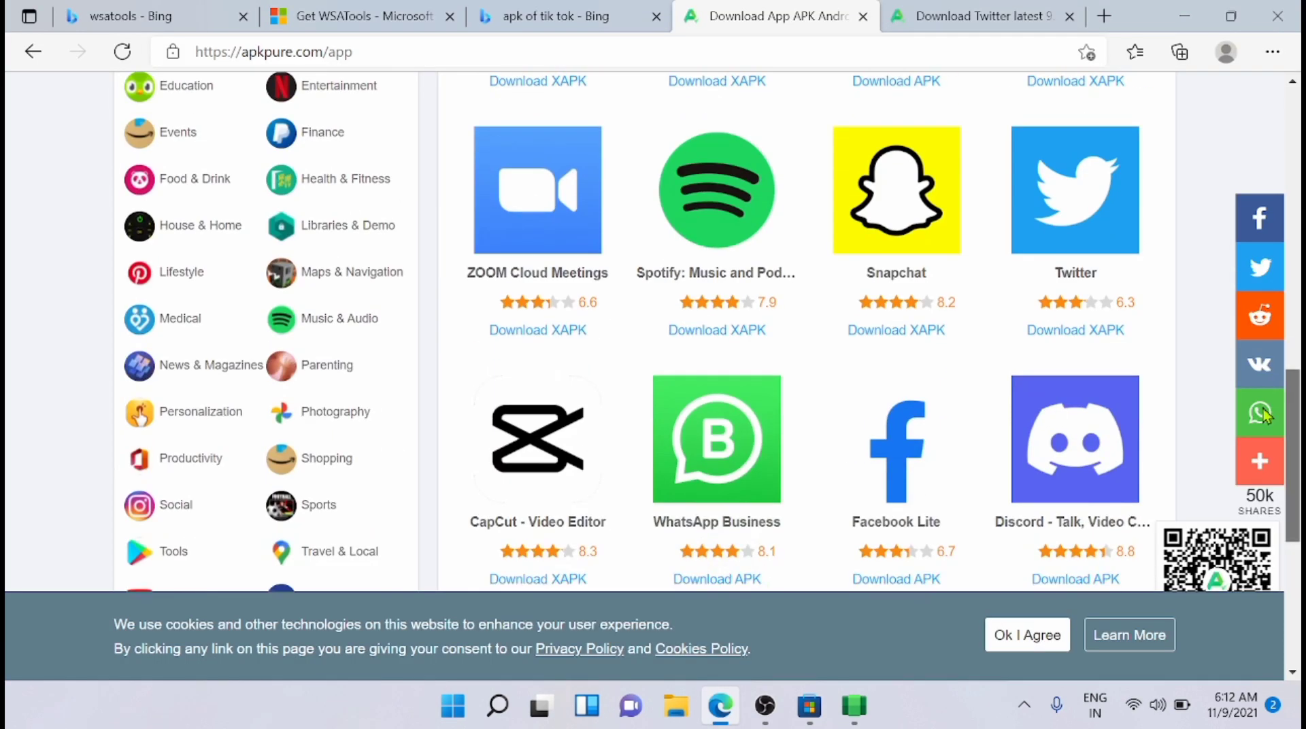
Download the Facebook Lite 276.0.0.17.116 APK from the APKPure app list.
scroll(1263, 418, down, 1)
scroll(1263, 421, down, 4)
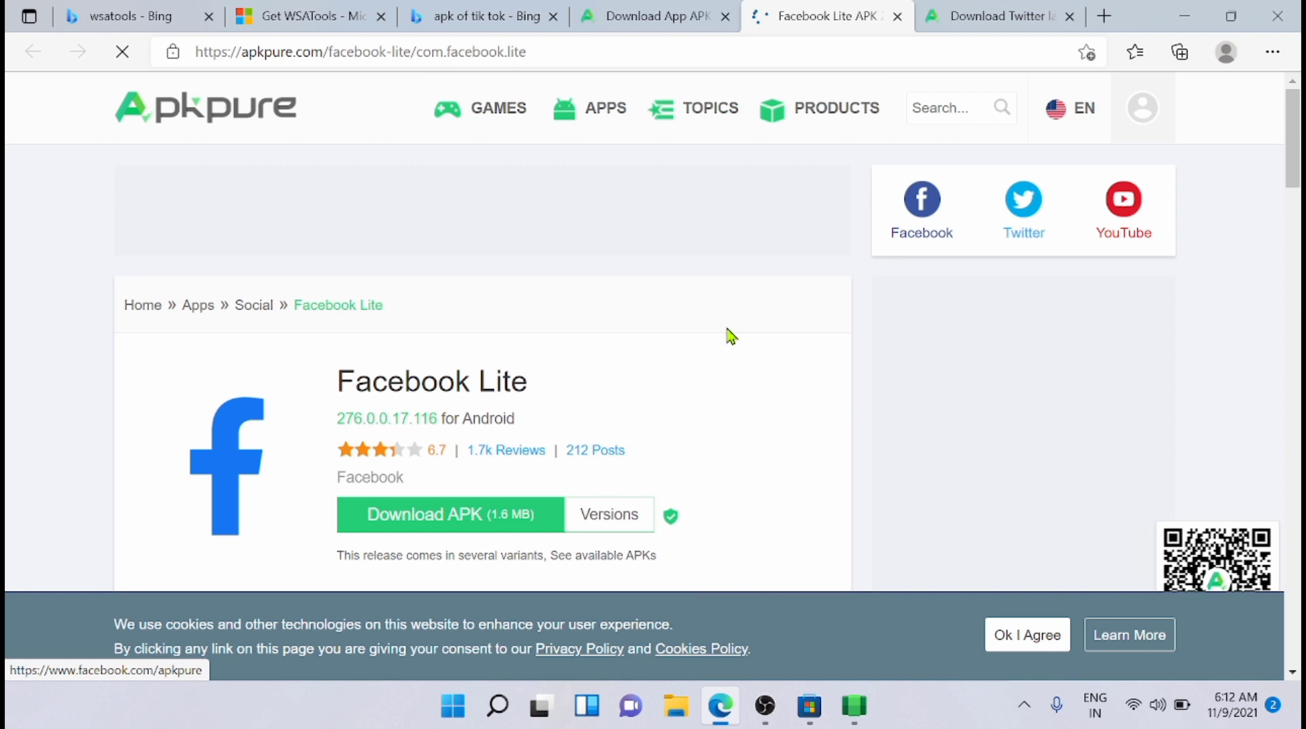
click(524, 533)
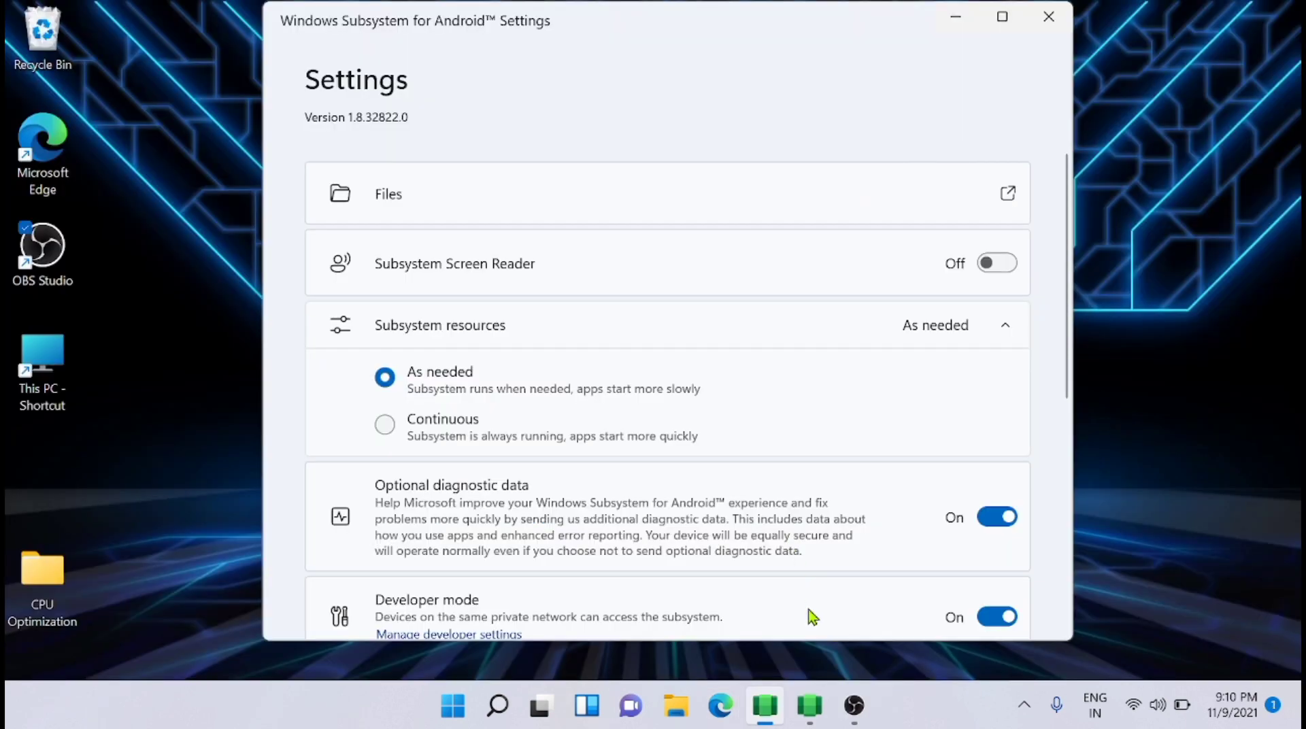
Open and minimize the Android Downloads folder, then start a new Start menu app search.
click(811, 711)
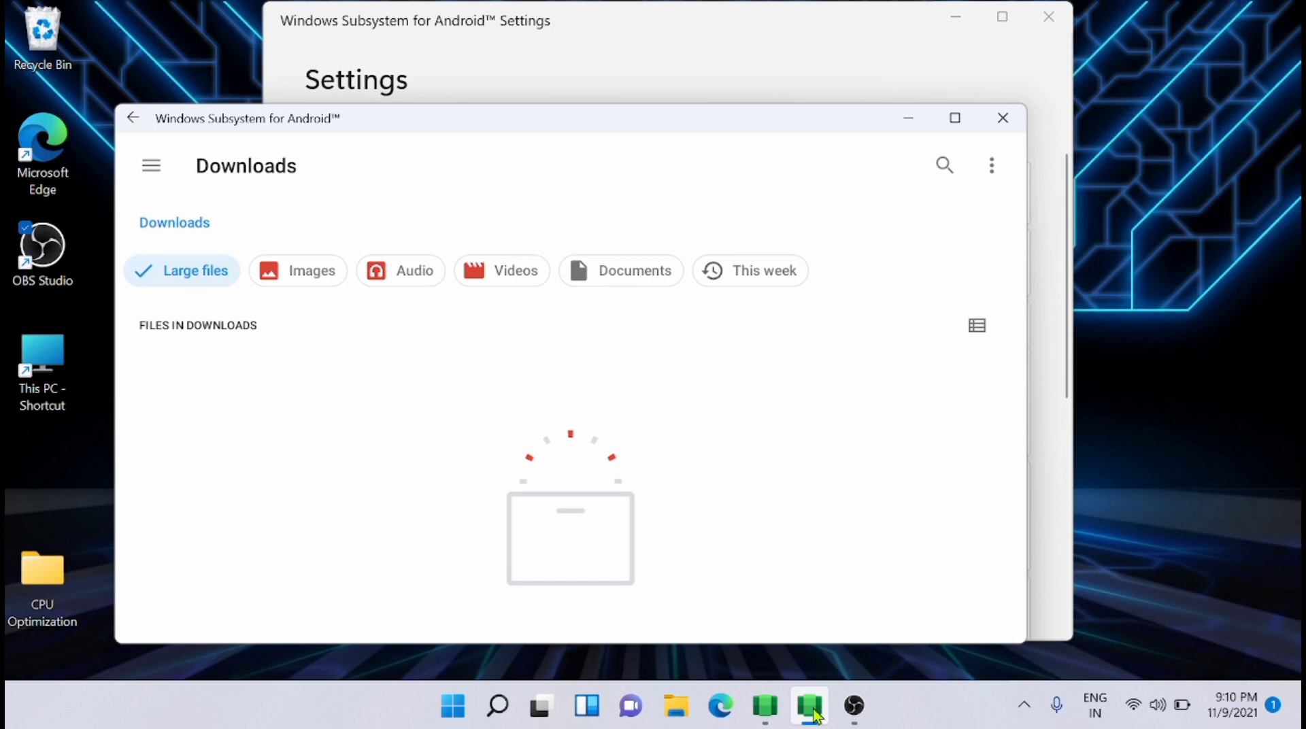
click(910, 118)
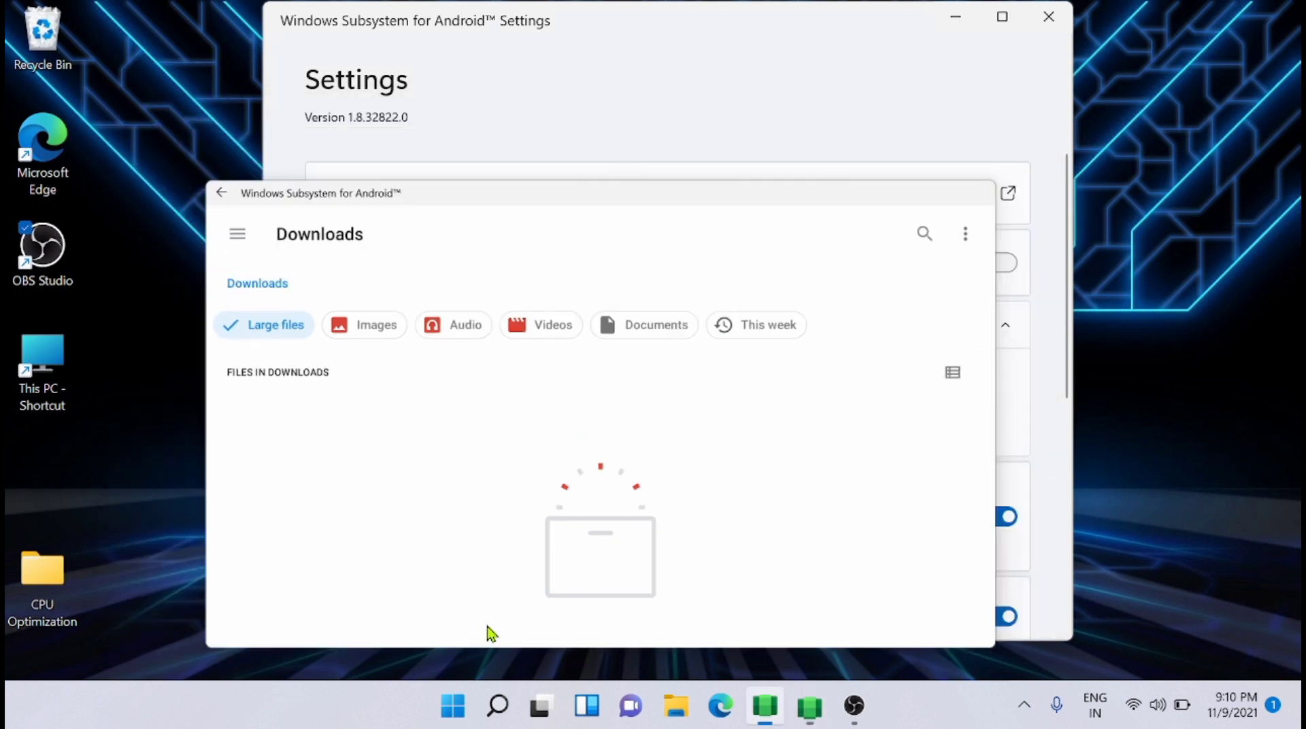
click(452, 706)
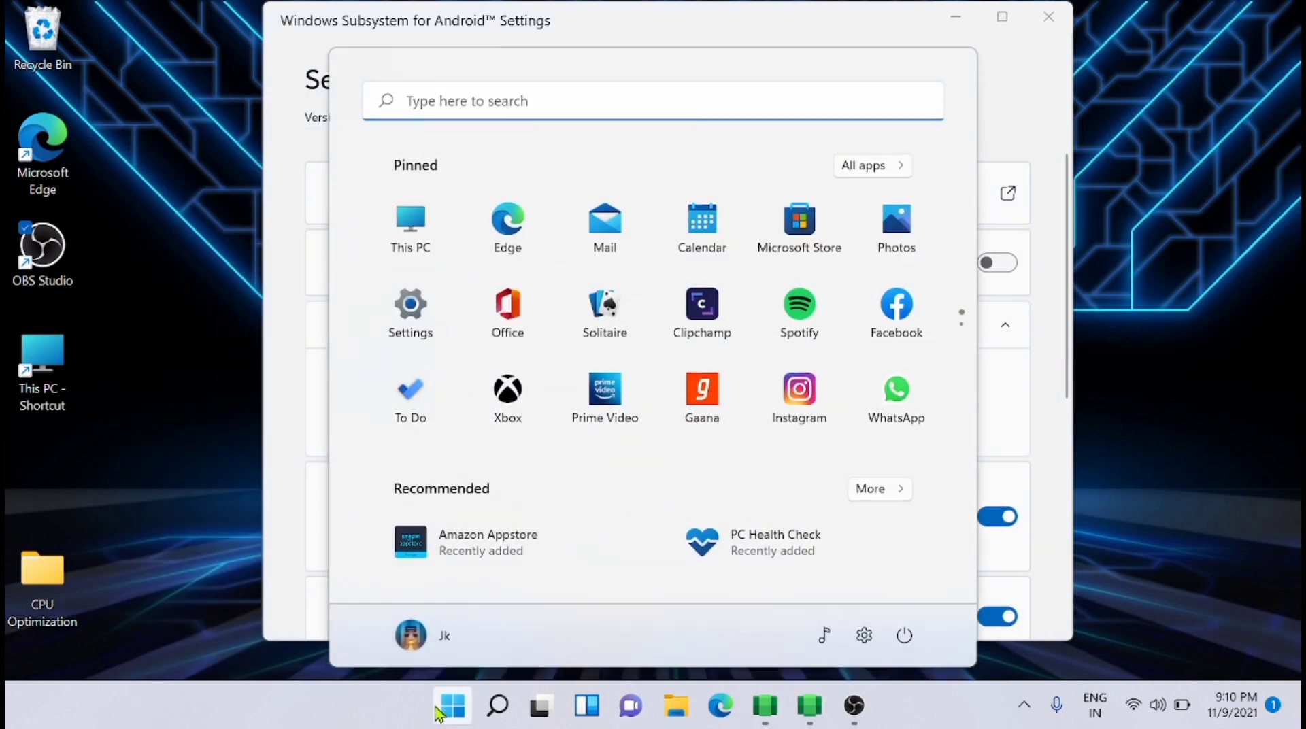
click(510, 103)
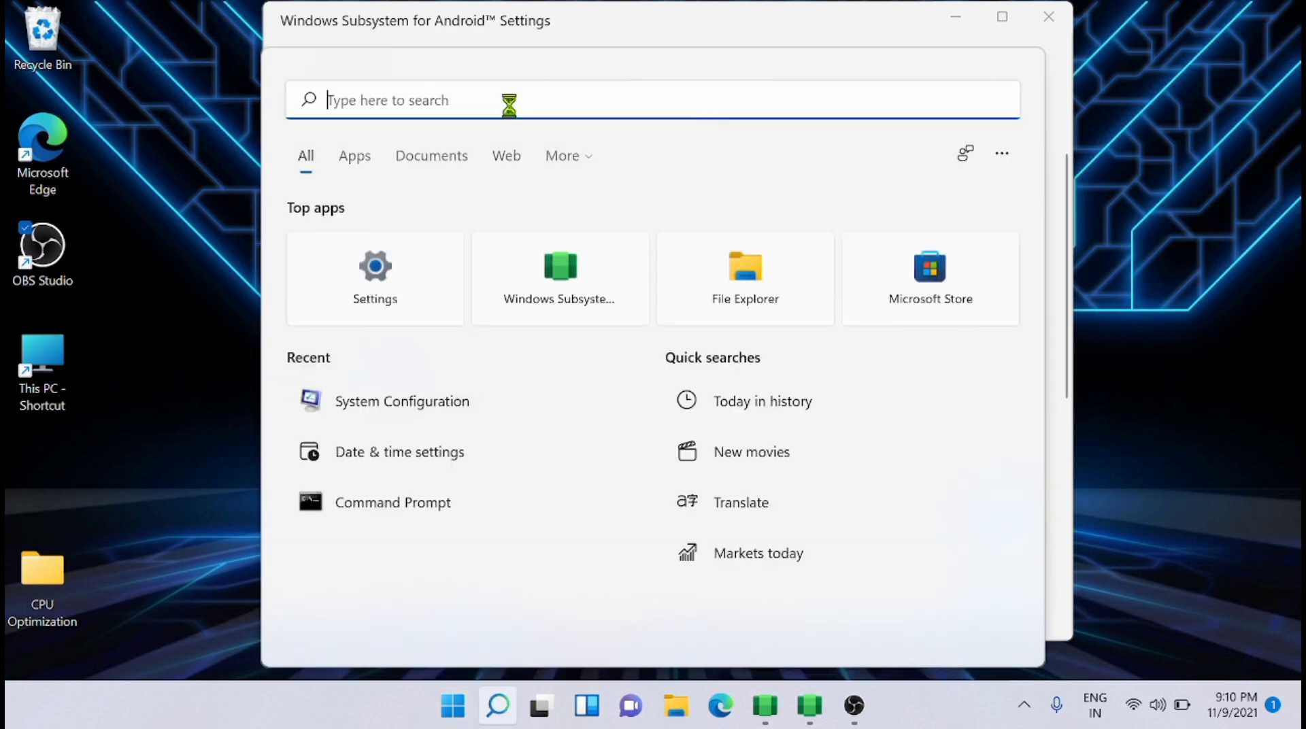
Launch WSATools, load the Facebook Lite APK, install it, and open the app.
text(wsa)
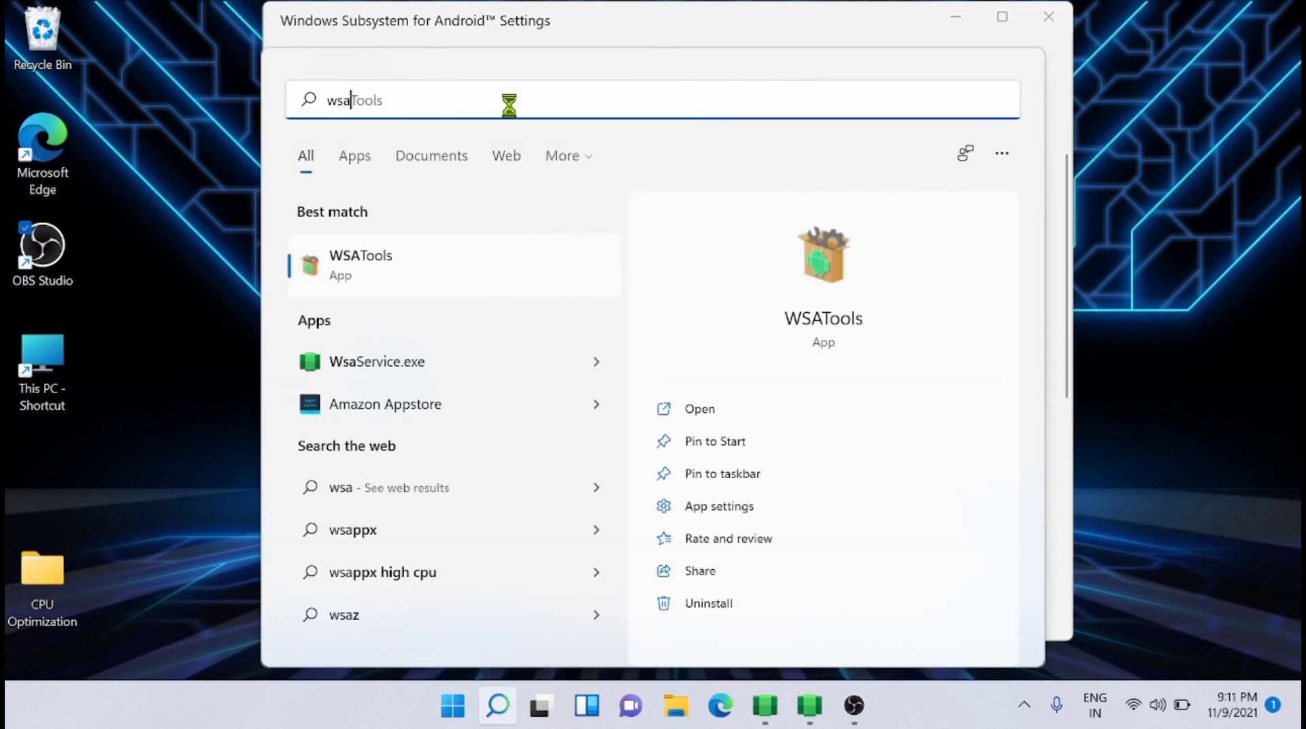
click(456, 260)
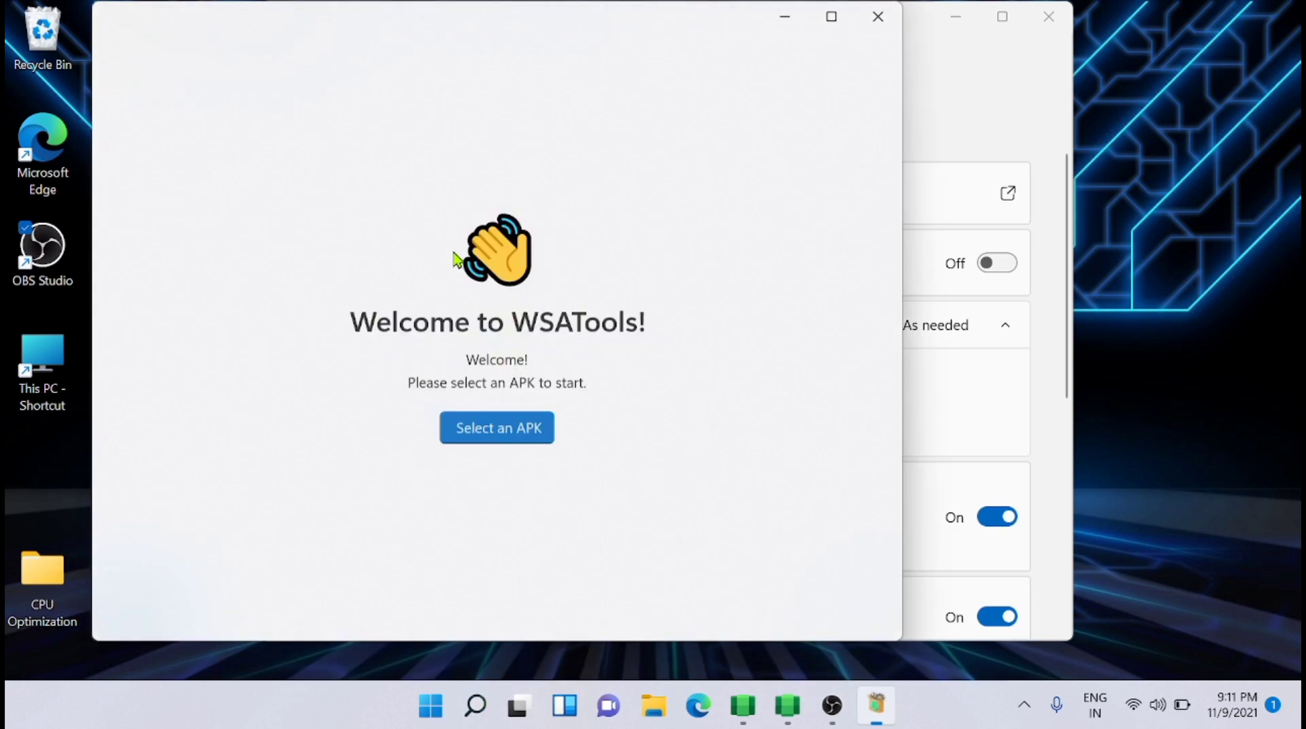
click(511, 431)
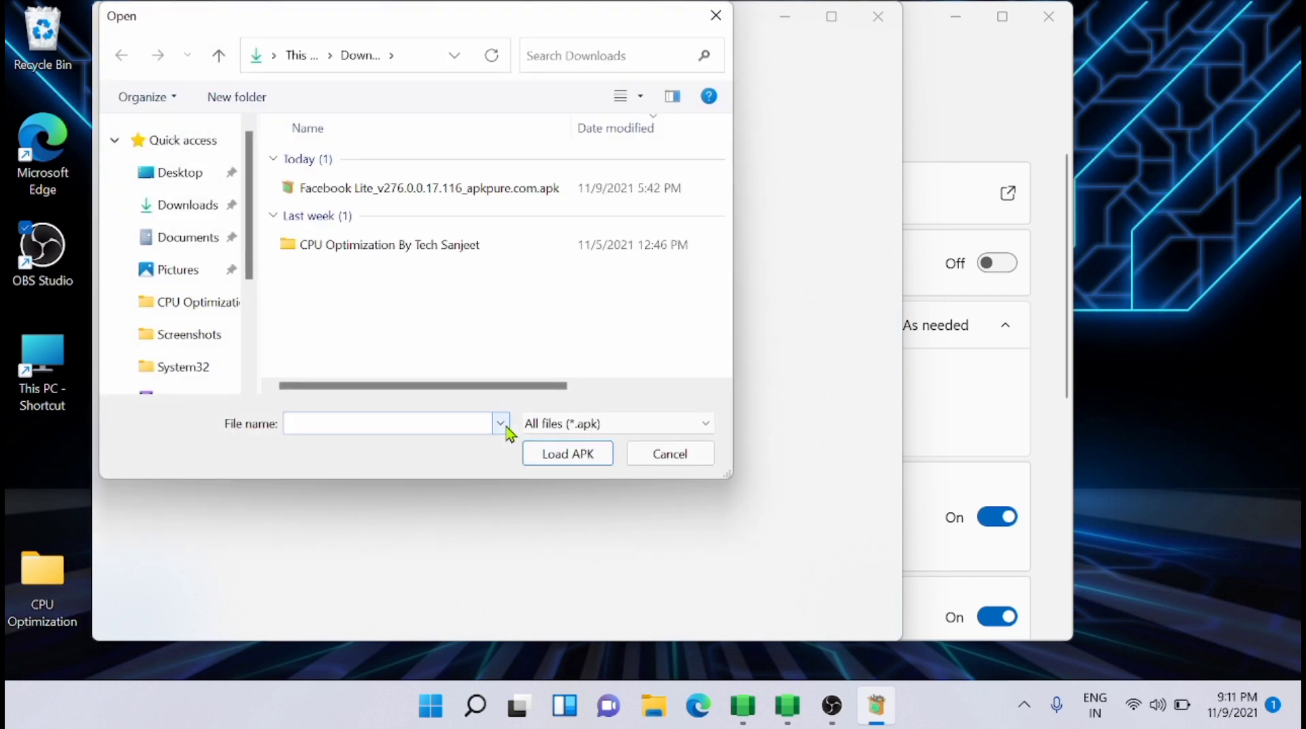
click(452, 197)
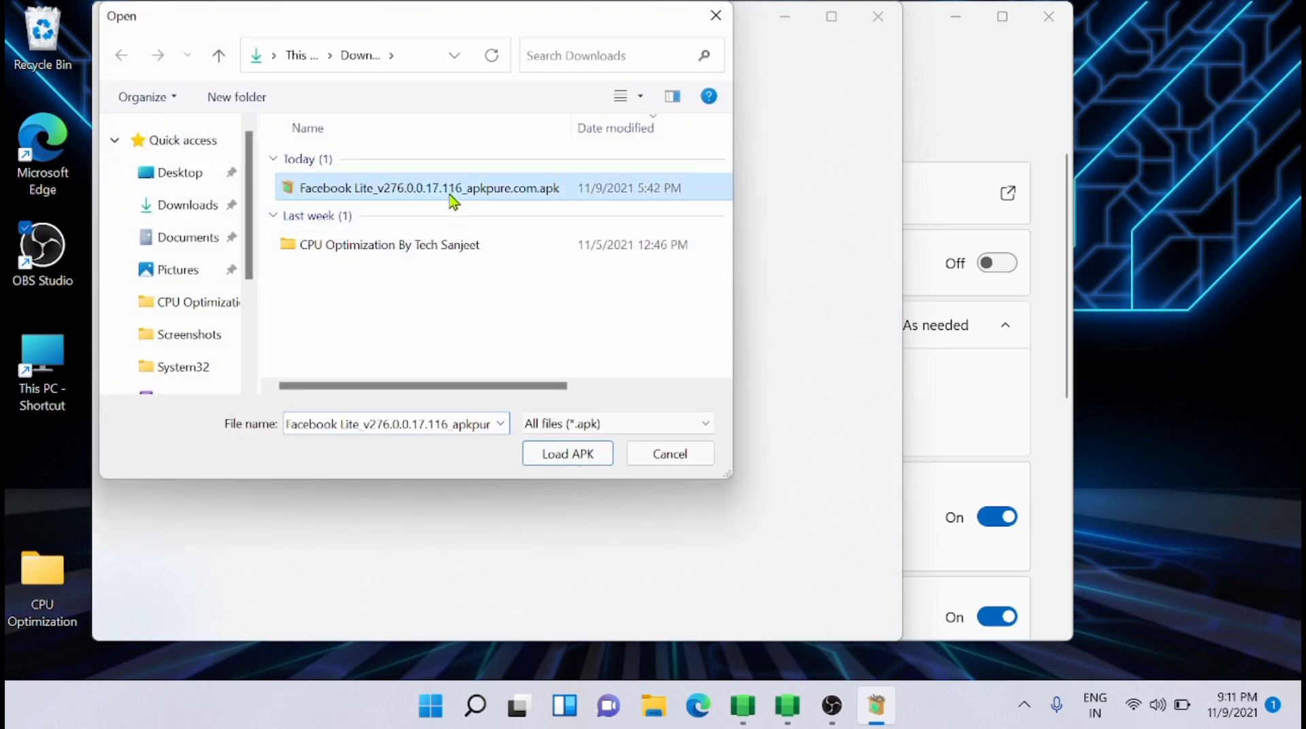
click(555, 453)
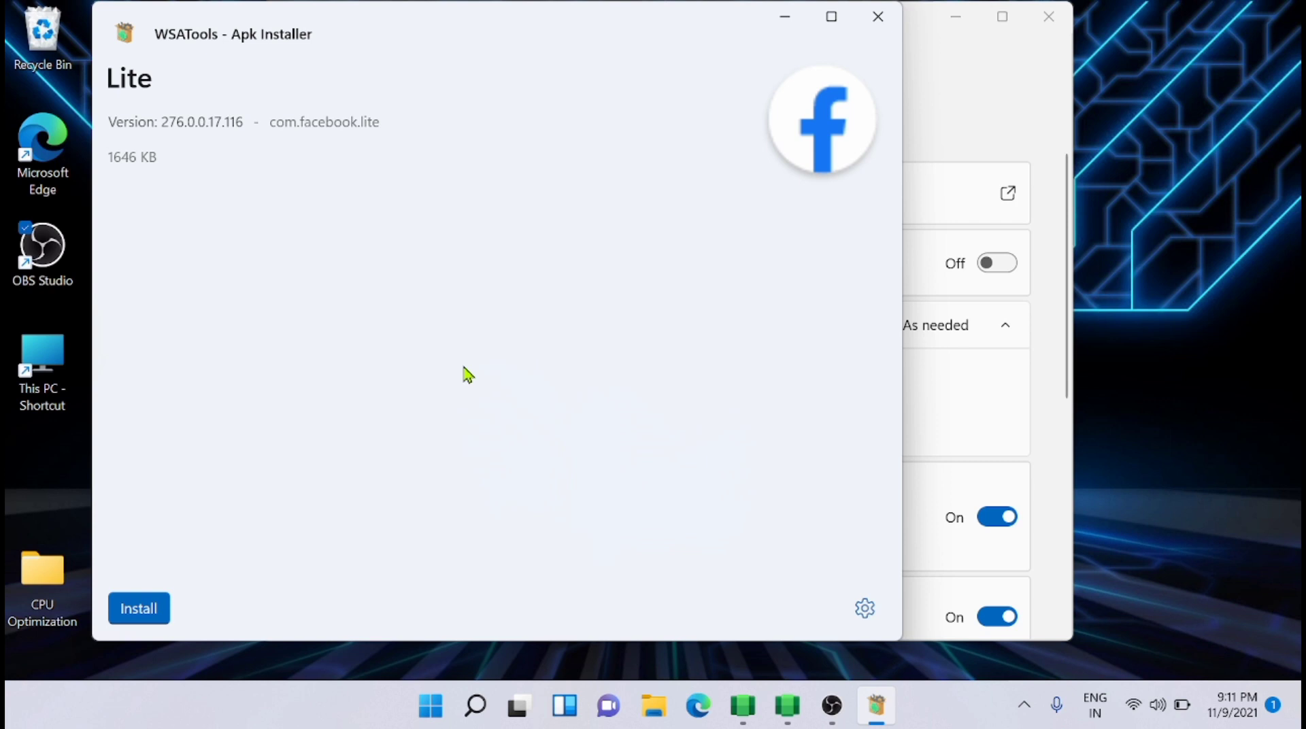
click(145, 608)
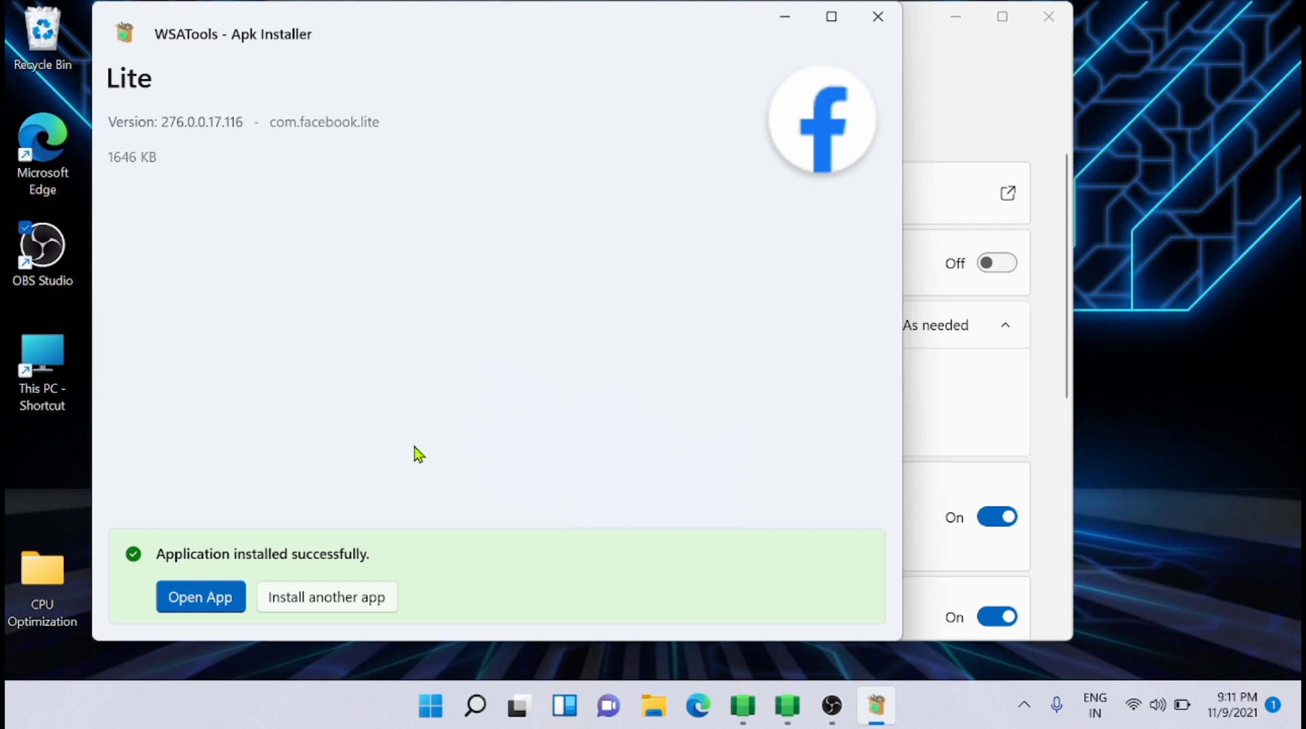
click(207, 607)
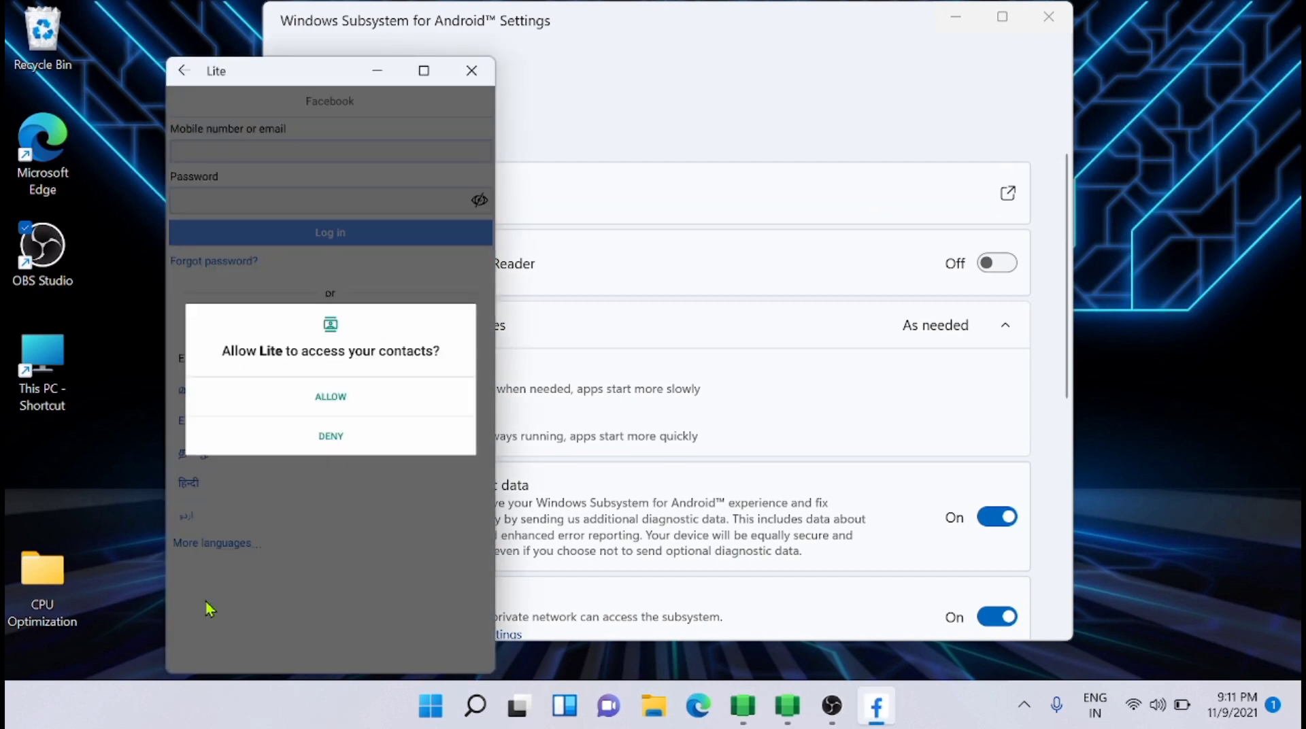
Allow Facebook Lite to access contacts, clearing the prompt from its login screen.
click(349, 408)
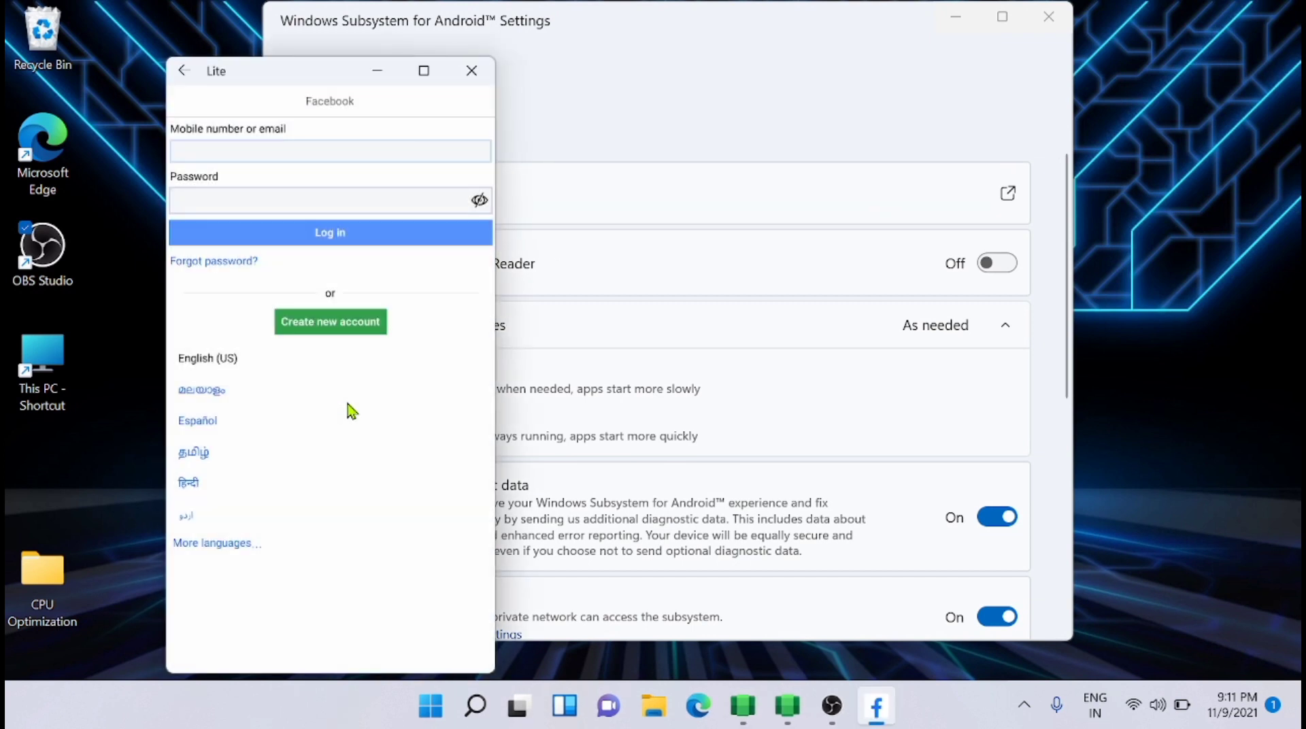